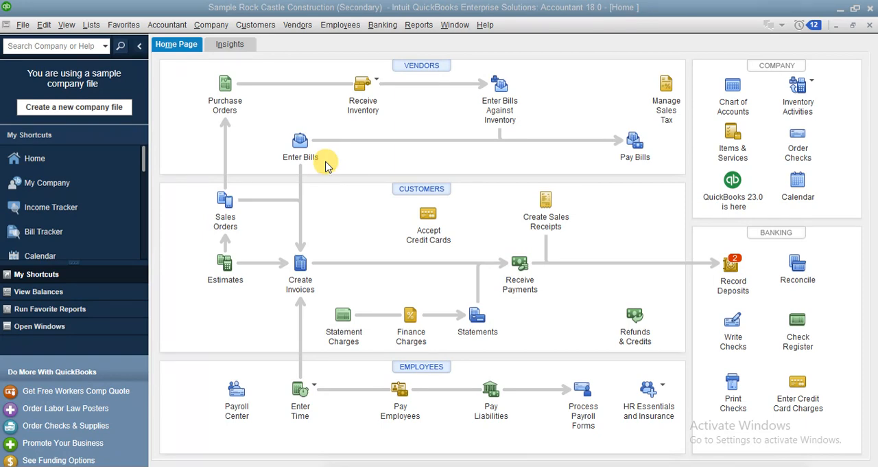
Start creating batch invoices and acknowledge the reminder about customer information setup.
{"action": "left_click", "coordinate": [264, 25]}
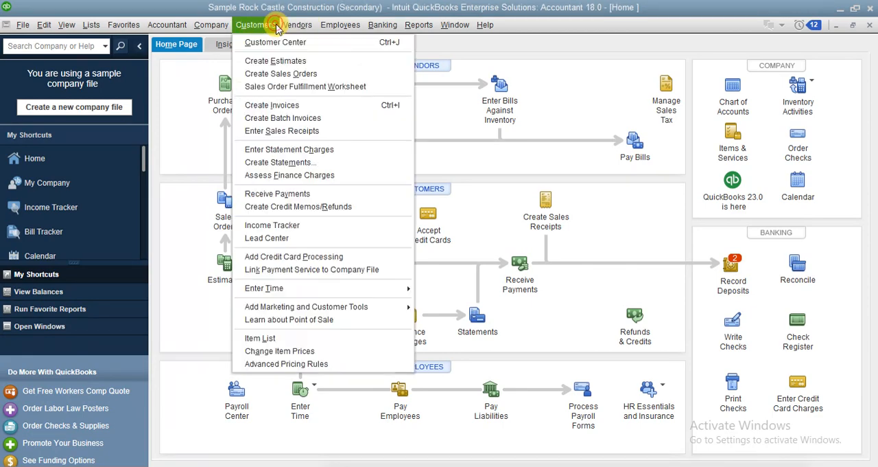
{"action": "left_click", "coordinate": [278, 118]}
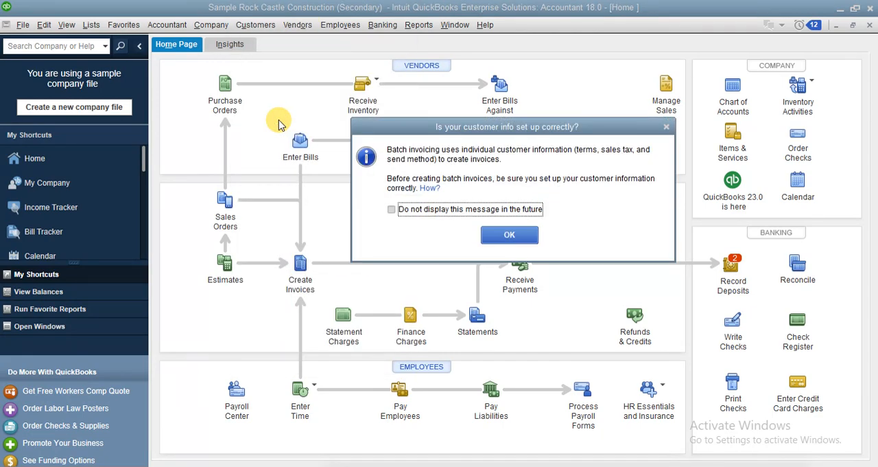
{"action": "left_click", "coordinate": [511, 234]}
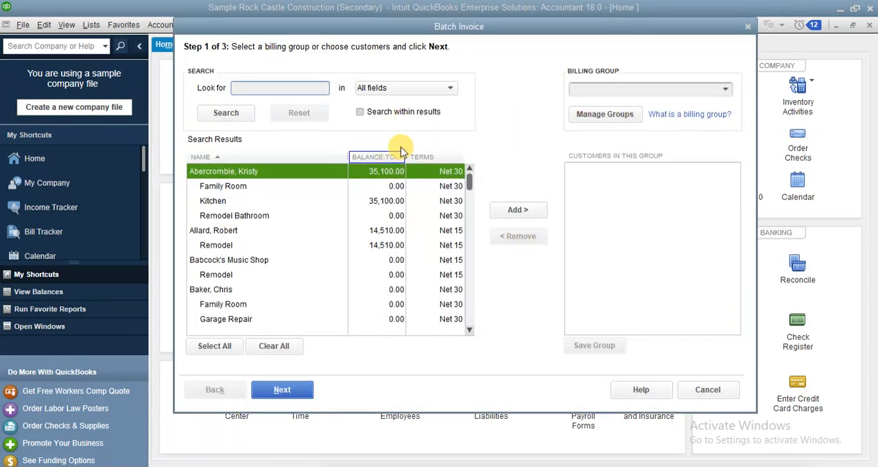
{"action": "left_click", "coordinate": [727, 88]}
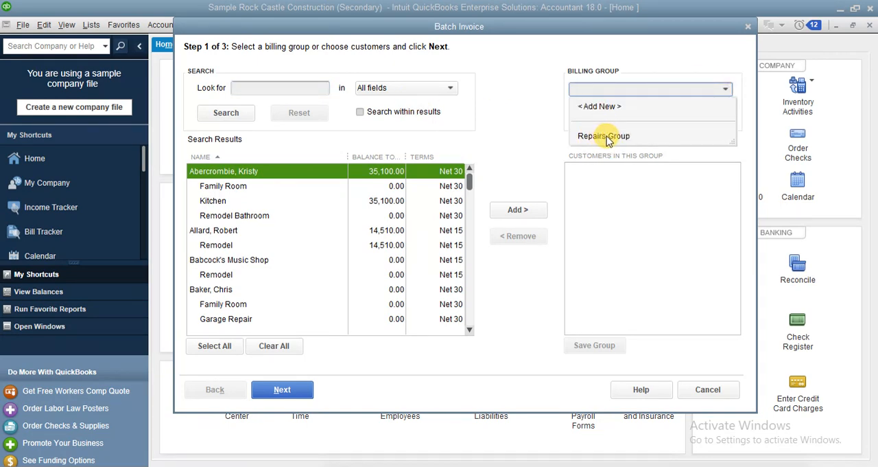
{"action": "left_click", "coordinate": [604, 108]}
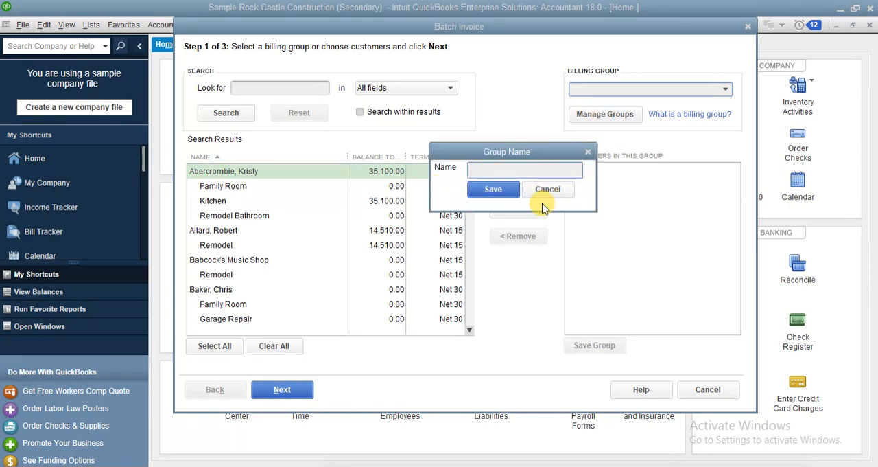
{"action": "left_click", "coordinate": [559, 191]}
Delete the existing Repairs Group billing group and close the billing group manager.
{"action": "left_click", "coordinate": [616, 115]}
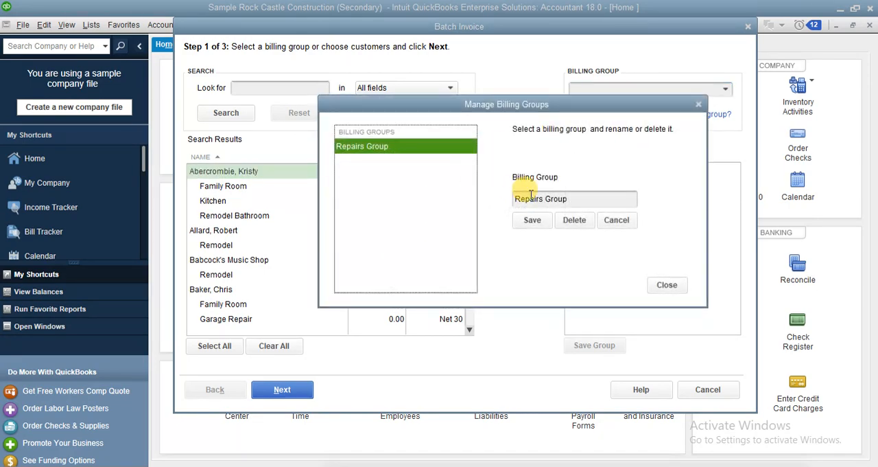
{"action": "left_click", "coordinate": [573, 220]}
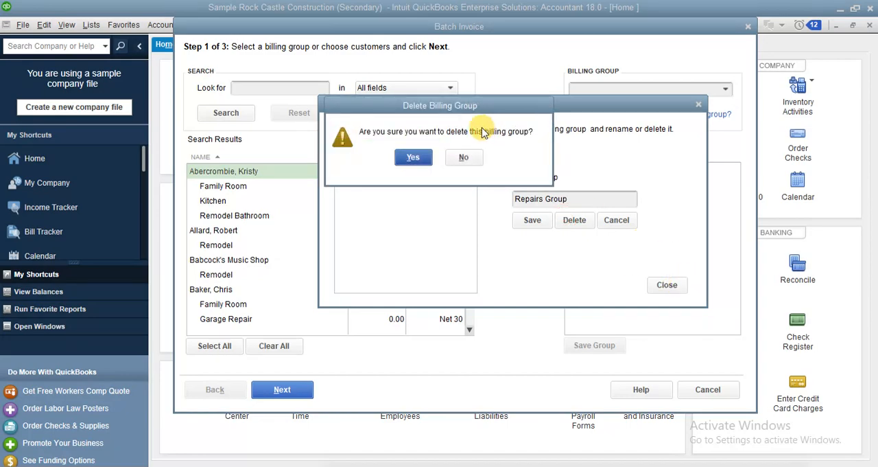
{"action": "left_click", "coordinate": [413, 157]}
{"action": "left_click", "coordinate": [679, 290]}
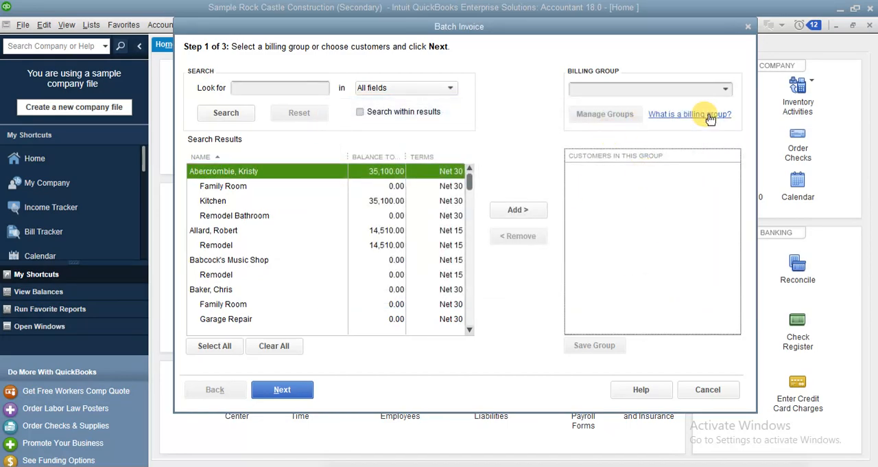
Create a new billing group named Repair Group.
{"action": "left_click", "coordinate": [724, 93]}
{"action": "left_click", "coordinate": [726, 93]}
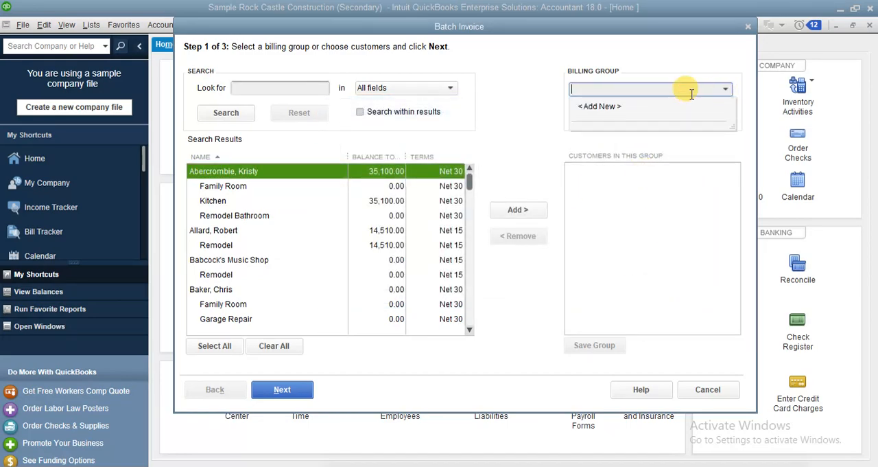
{"action": "left_click", "coordinate": [602, 103]}
{"action": "type", "text": "Repair Group"}
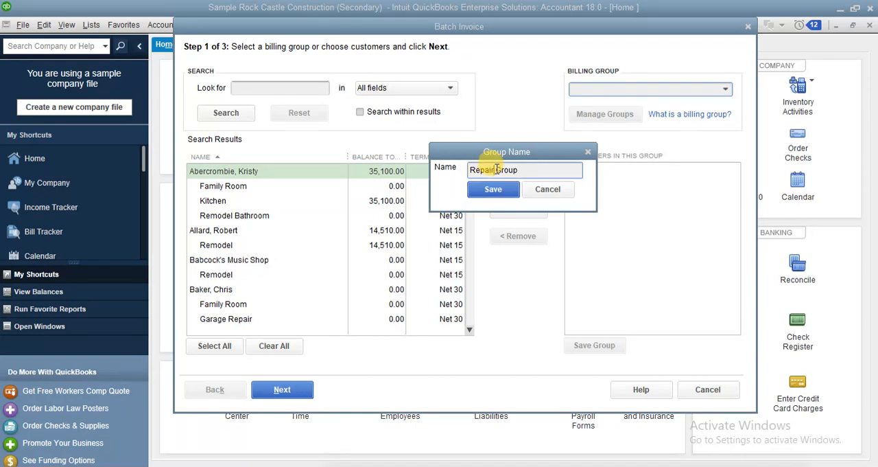
{"action": "left_click", "coordinate": [500, 189]}
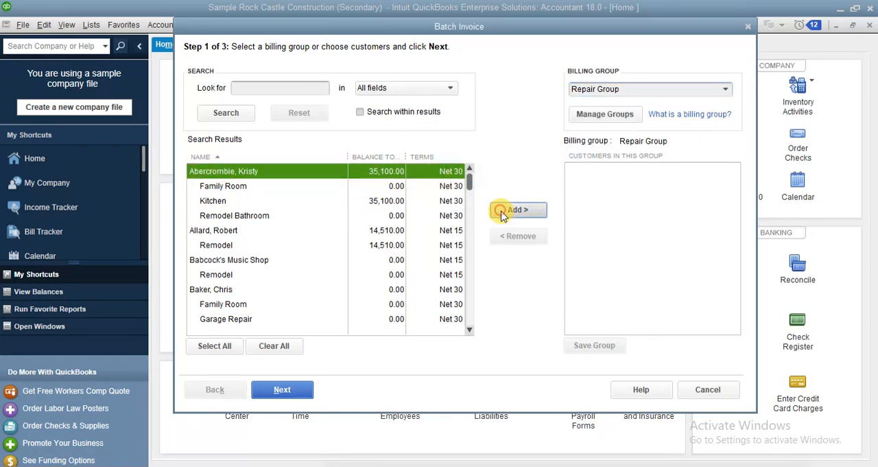
Add the first four parent customers in the list, including Babcock's Music Shop, to the Repair Group without their jobs.
{"action": "left_click", "coordinate": [503, 209]}
{"action": "left_click", "coordinate": [231, 231]}
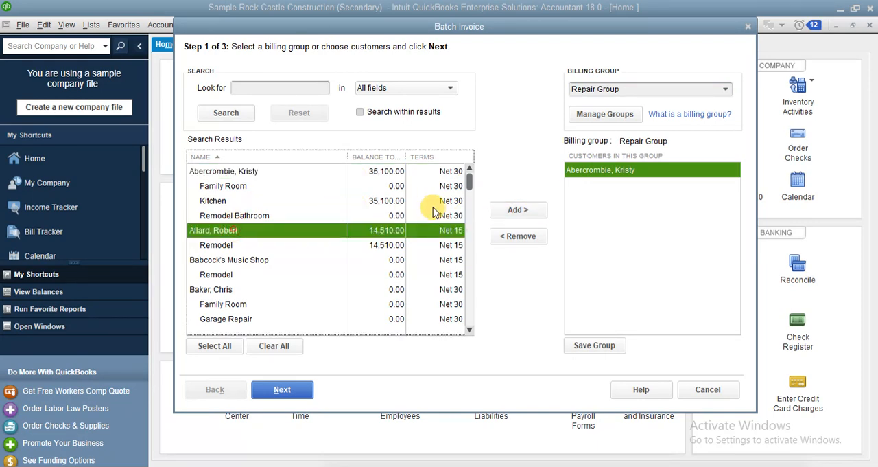
{"action": "left_click", "coordinate": [526, 214]}
{"action": "left_click", "coordinate": [230, 259]}
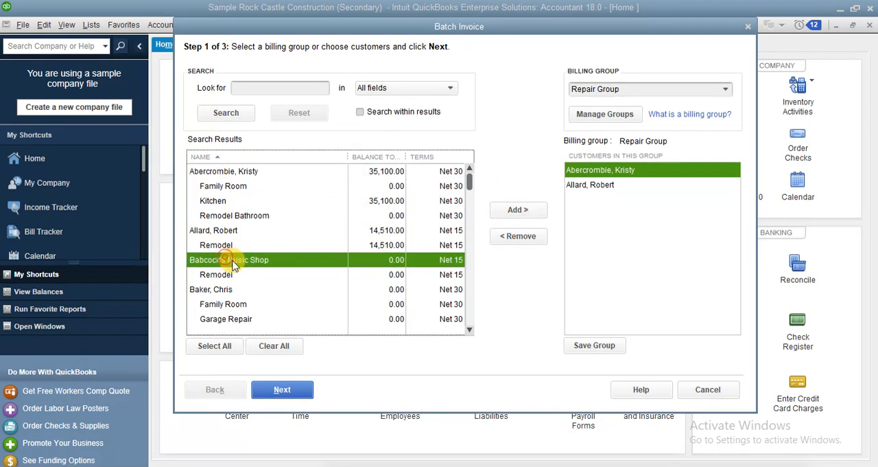
{"action": "left_click", "coordinate": [534, 212]}
{"action": "left_click", "coordinate": [229, 302]}
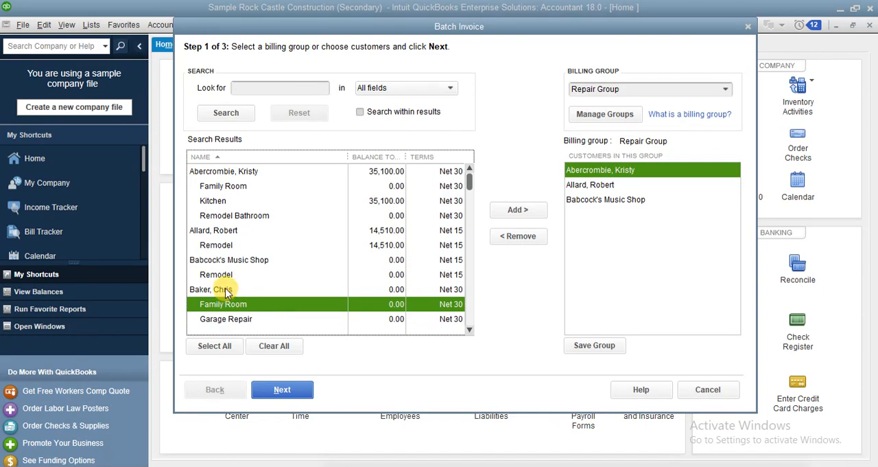
{"action": "left_click", "coordinate": [221, 289]}
{"action": "left_click", "coordinate": [518, 209]}
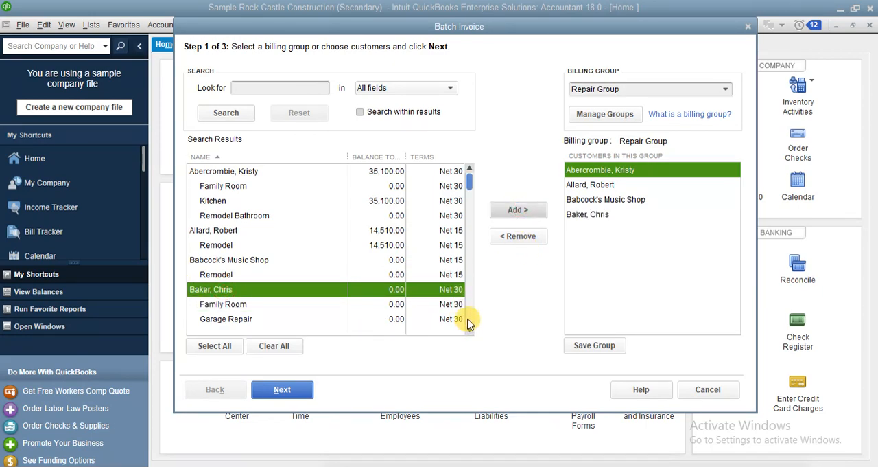
Add Carr's Pie Shop and the two parent customers listed after it to the Repair Group.
{"action": "scroll", "coordinate": [471, 324], "scroll_direction": "down", "scroll_amount": 7}
{"action": "left_click", "coordinate": [228, 216]}
{"action": "left_click", "coordinate": [234, 230]}
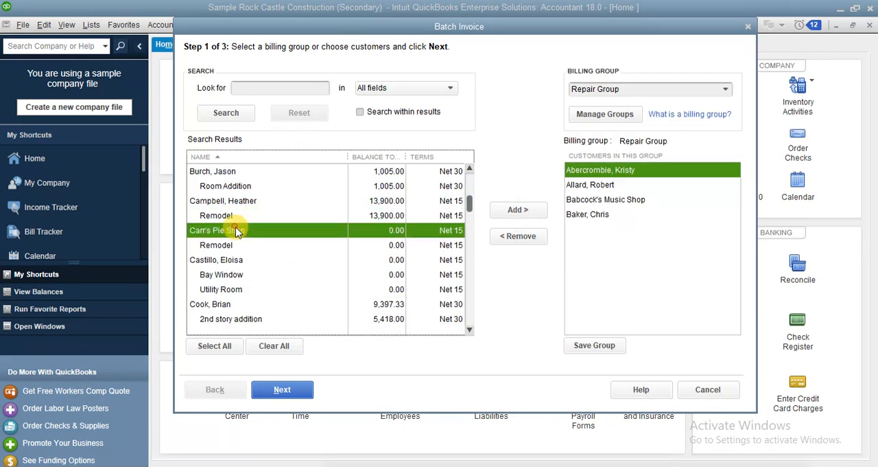
{"action": "left_click", "coordinate": [511, 209]}
{"action": "left_click", "coordinate": [254, 259]}
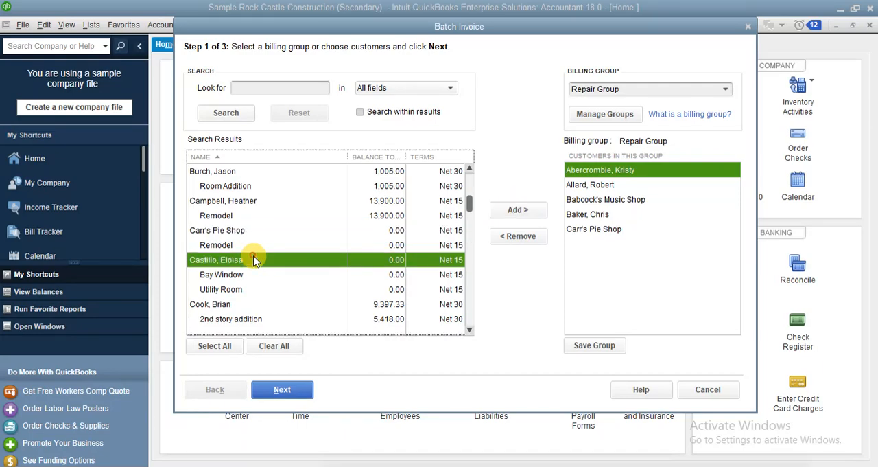
{"action": "left_click", "coordinate": [528, 204]}
{"action": "left_click", "coordinate": [244, 304]}
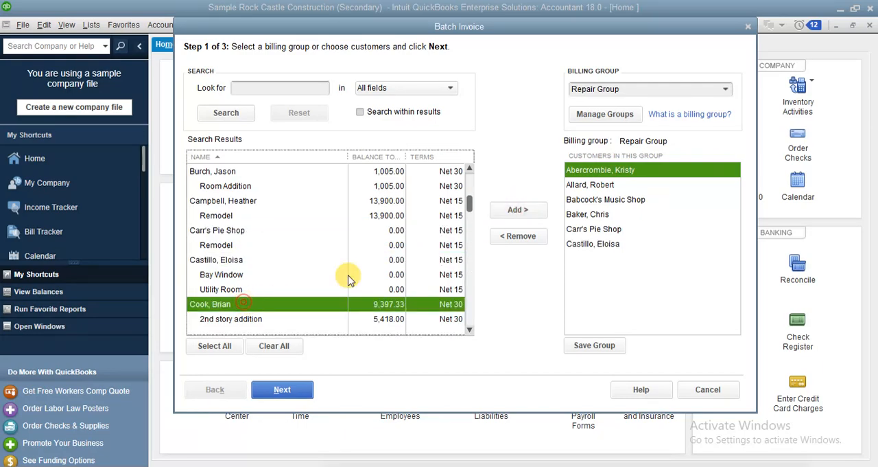
{"action": "left_click", "coordinate": [528, 221]}
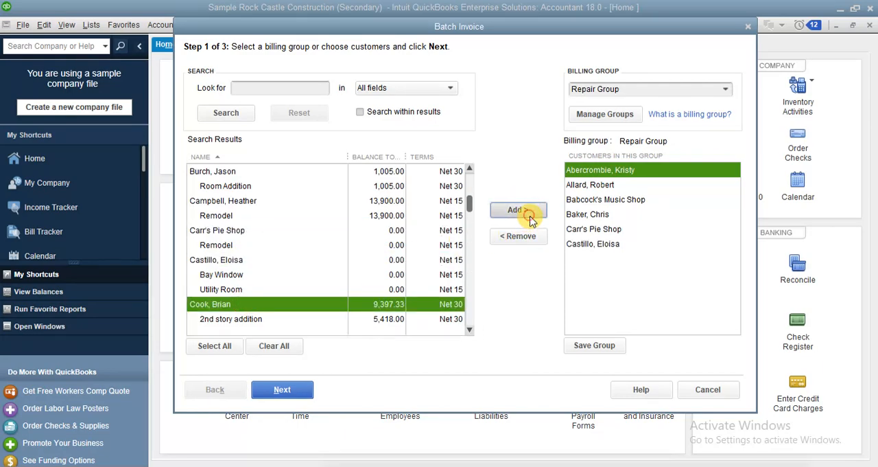
Add the first parent customer with a Utility Shed job to the Repair Group and save the group.
{"action": "left_click", "coordinate": [470, 283]}
{"action": "left_click", "coordinate": [214, 244]}
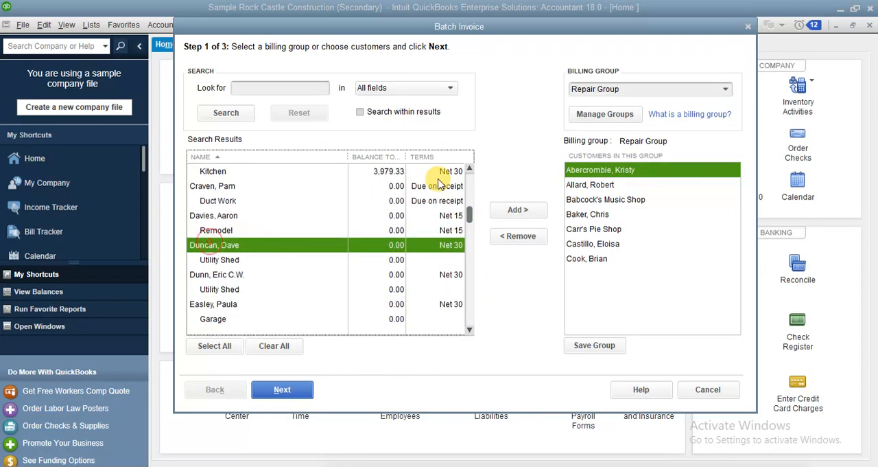
{"action": "left_click", "coordinate": [523, 206]}
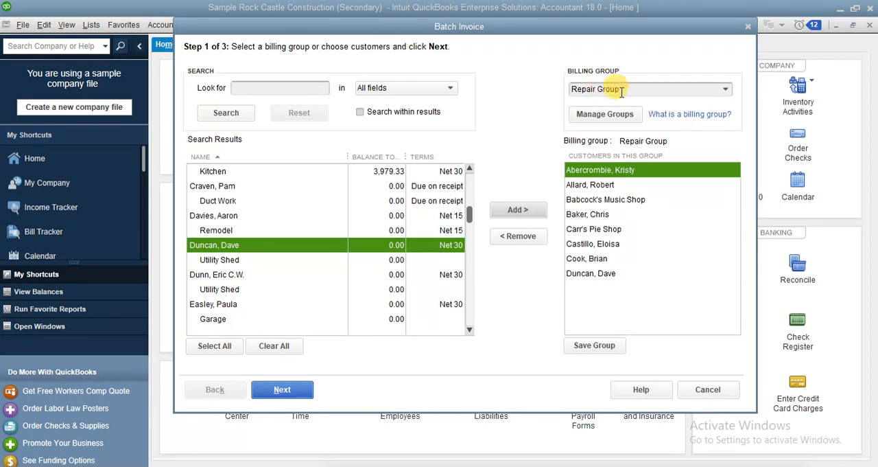
{"action": "left_click", "coordinate": [606, 348]}
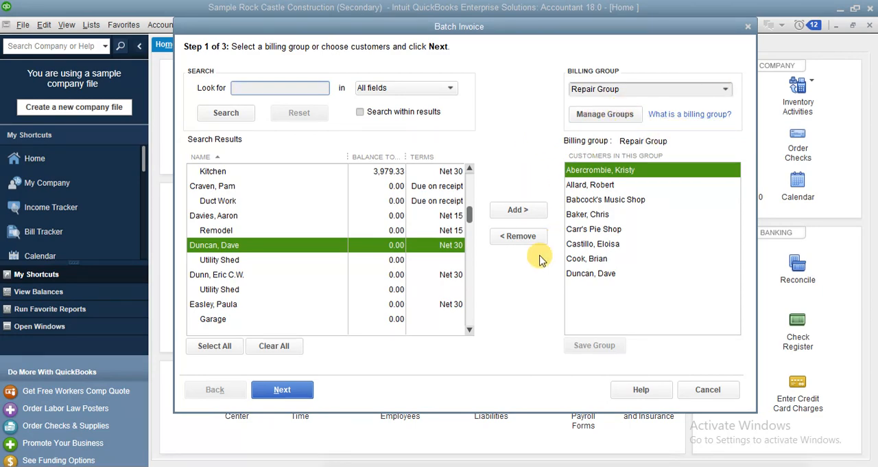
Continue to the batch invoice line items and review the available templates, keeping Rock Castle Invoice.
{"action": "left_click", "coordinate": [304, 388]}
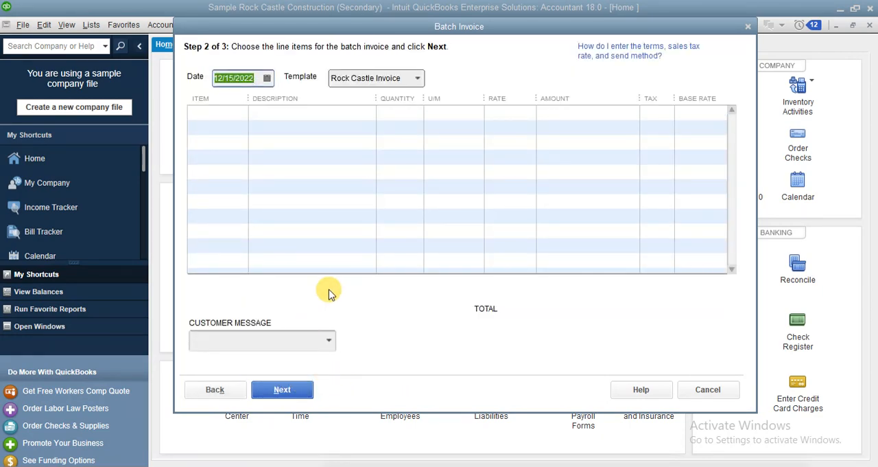
{"action": "left_click", "coordinate": [421, 77]}
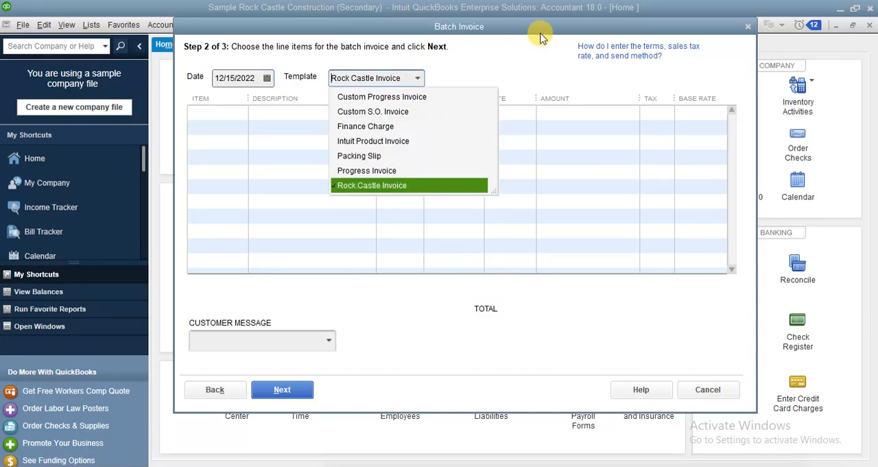
{"action": "left_click", "coordinate": [536, 69]}
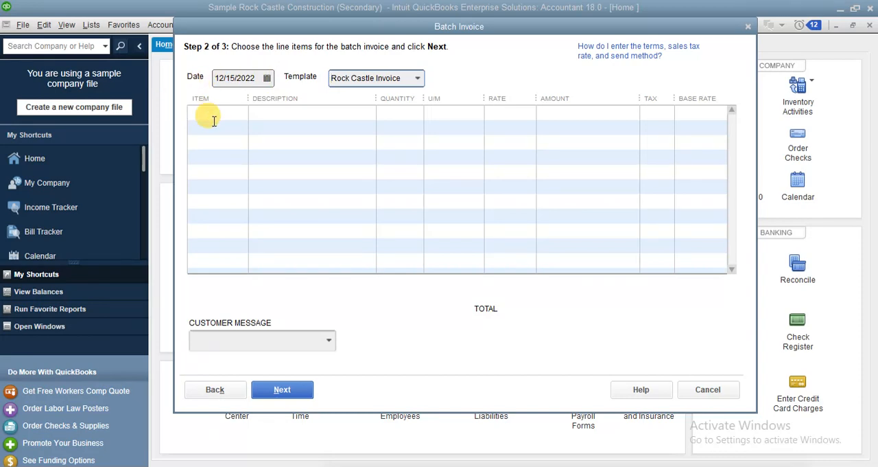
Add Blueprints, Framing and Labor as the first three line items of the batch invoice.
{"action": "left_click", "coordinate": [236, 111]}
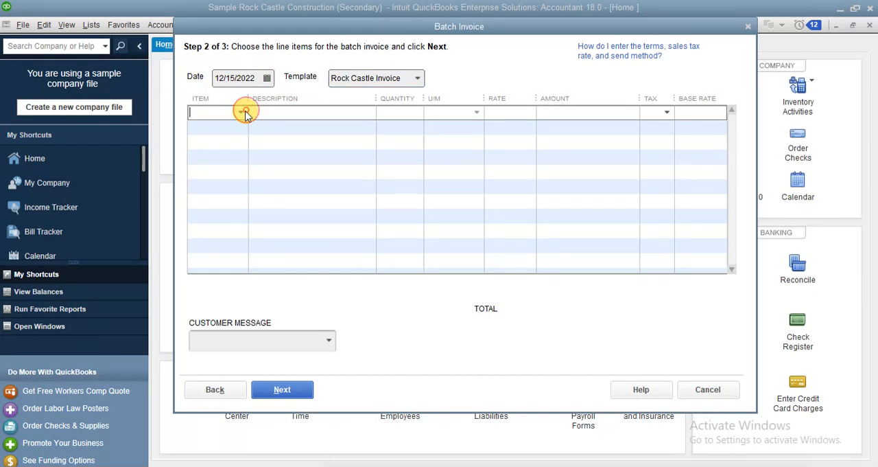
{"action": "left_click", "coordinate": [243, 112]}
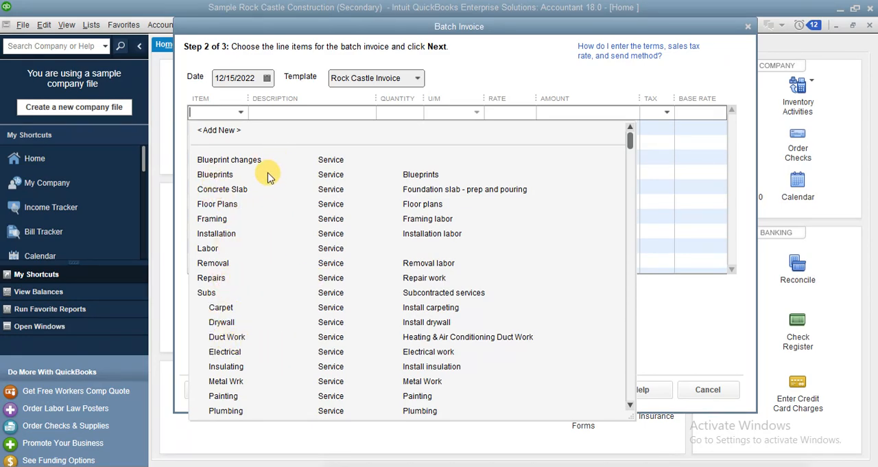
{"action": "left_click", "coordinate": [296, 176]}
{"action": "left_click", "coordinate": [226, 126]}
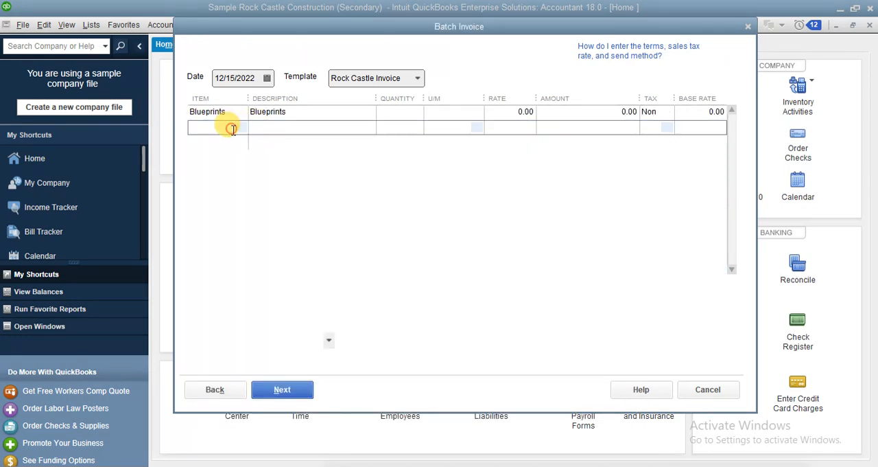
{"action": "left_click", "coordinate": [241, 128]}
{"action": "left_click", "coordinate": [218, 233]}
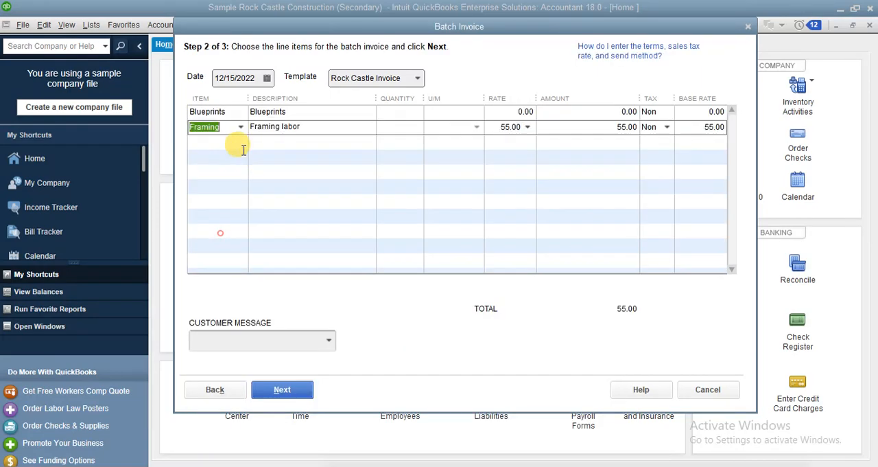
{"action": "left_click", "coordinate": [236, 141]}
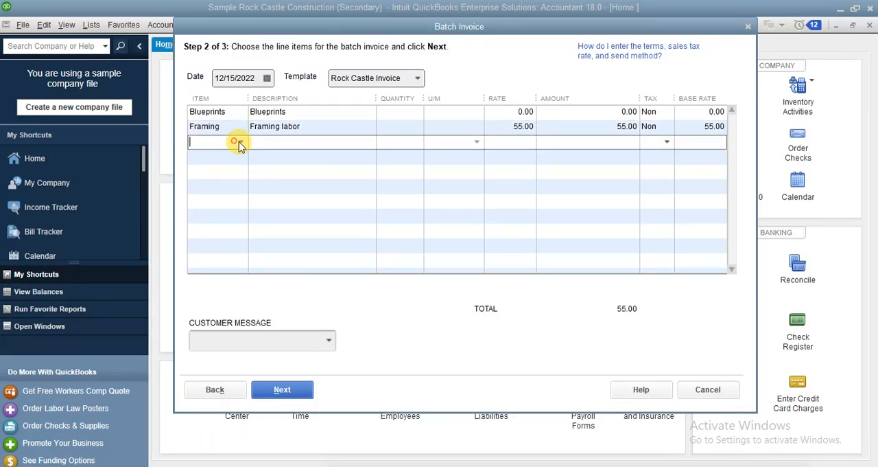
{"action": "left_click", "coordinate": [241, 141]}
{"action": "left_click", "coordinate": [209, 278]}
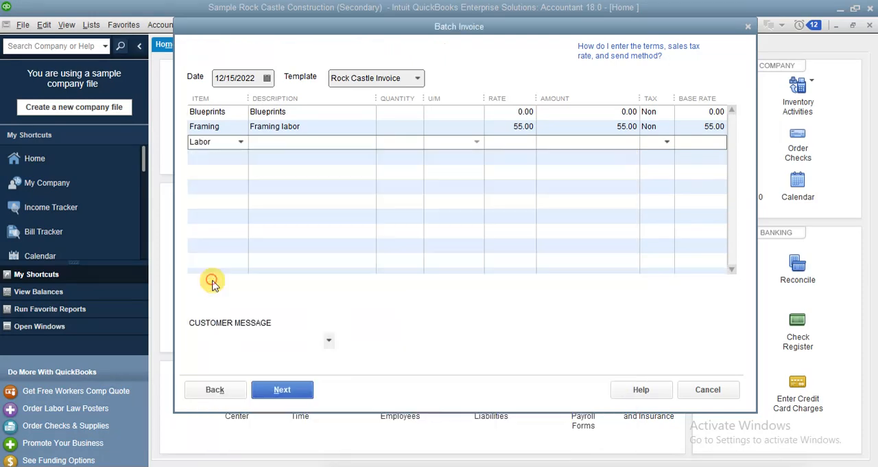
Set the amount of the Blueprints line to 12,000 and of the Framing line to 50,000.
{"action": "left_click", "coordinate": [615, 110]}
{"action": "type", "text": "12000"}
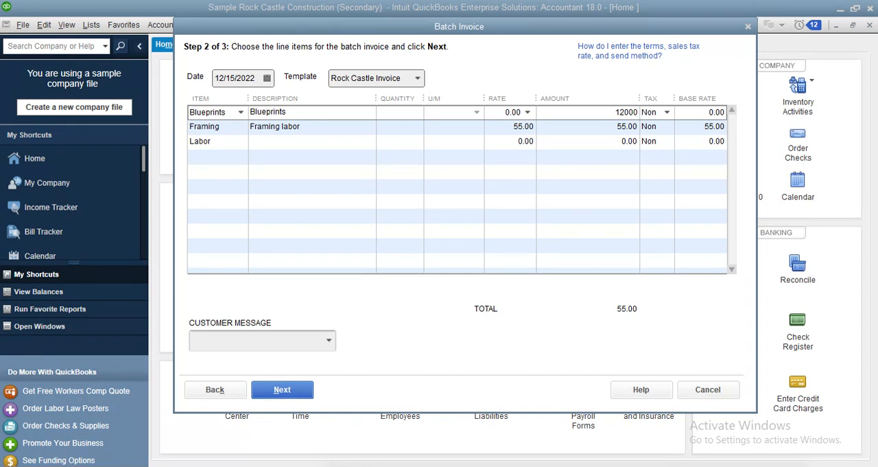
{"action": "key", "text": "Tab"}
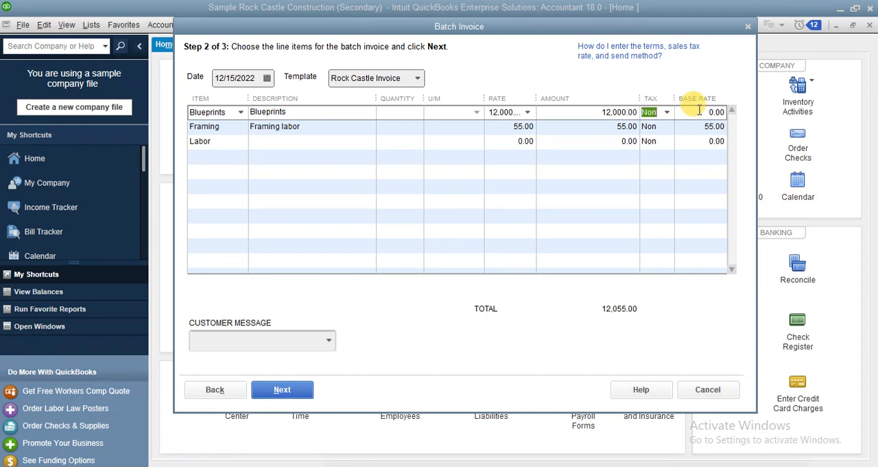
{"action": "left_click", "coordinate": [617, 126]}
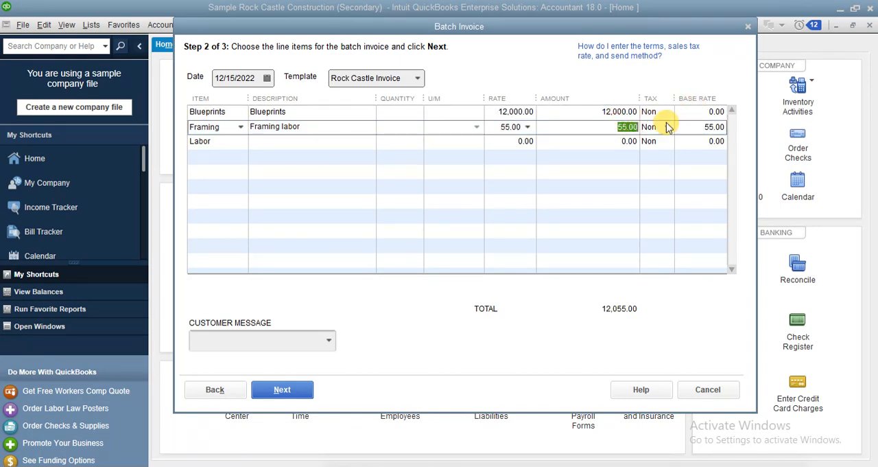
{"action": "type", "text": "50000"}
{"action": "key", "text": "Tab"}
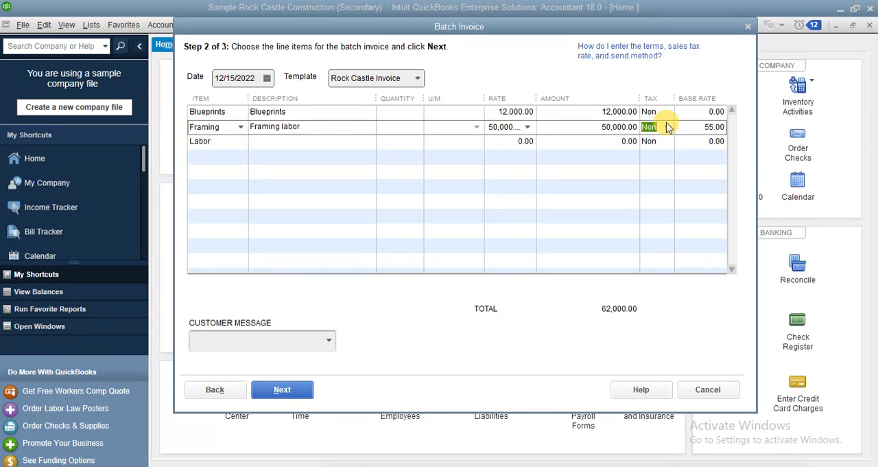
Set the amount of the Labor line to 20,000.
{"action": "left_click", "coordinate": [623, 140]}
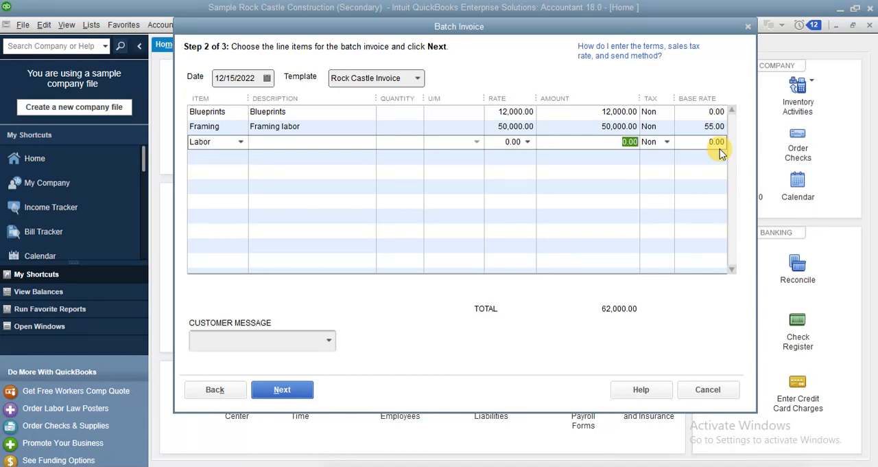
{"action": "type", "text": "20,000"}
{"action": "key", "text": "Tab"}
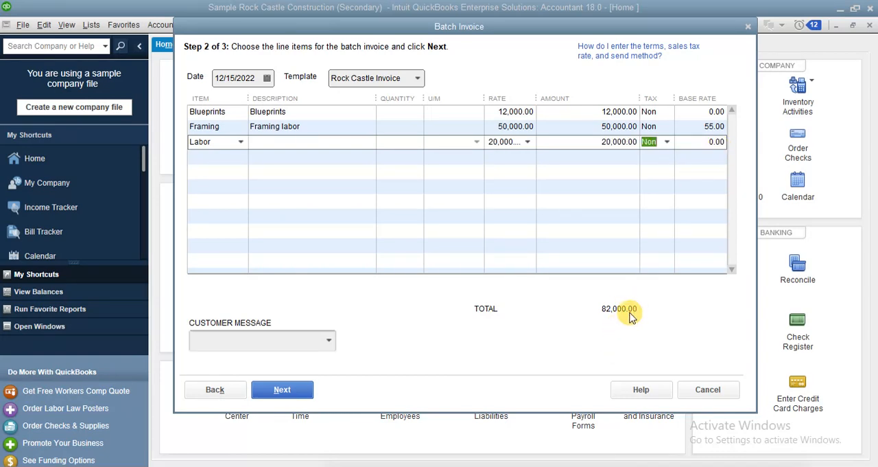
Set the customer message to "It's been a pleasure working with you!" and continue to the invoice review.
{"action": "left_click", "coordinate": [329, 340]}
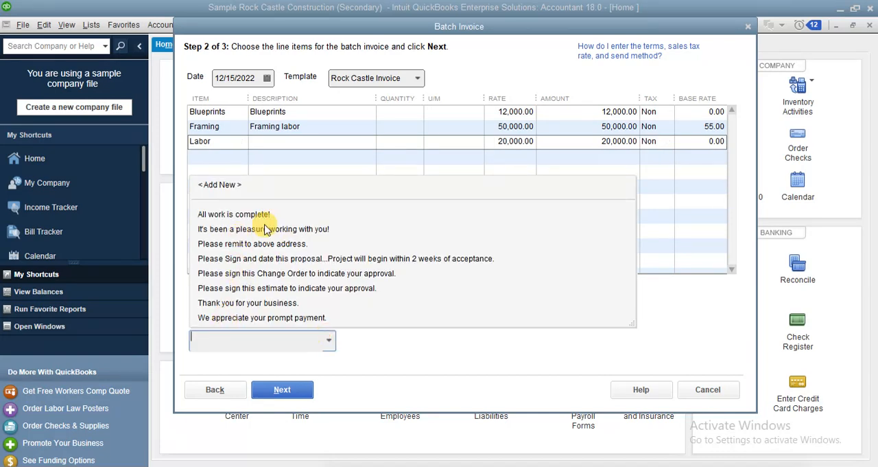
{"action": "left_click", "coordinate": [221, 185]}
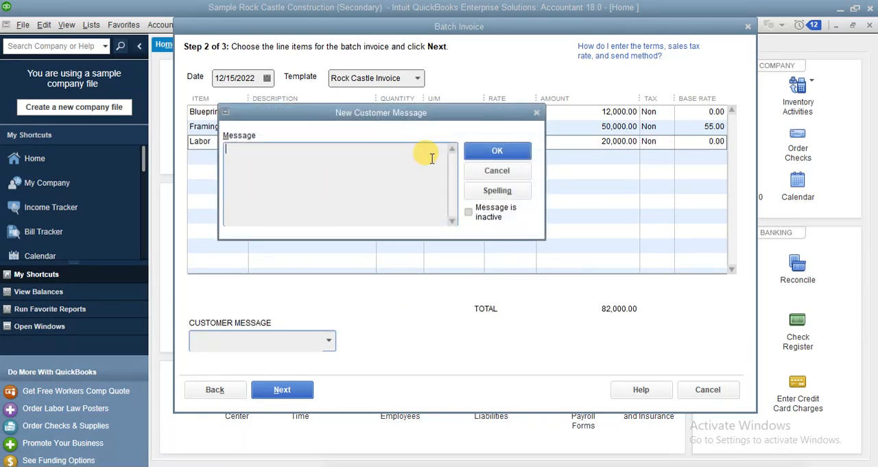
{"action": "left_click", "coordinate": [495, 170]}
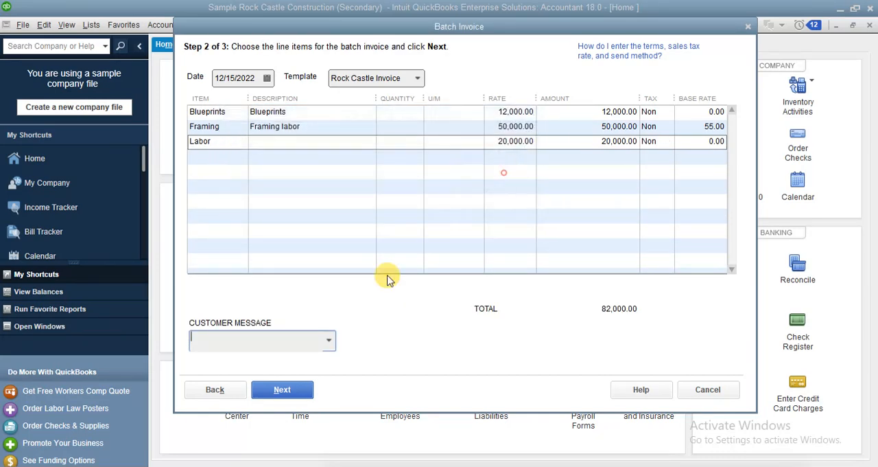
{"action": "left_click", "coordinate": [332, 343]}
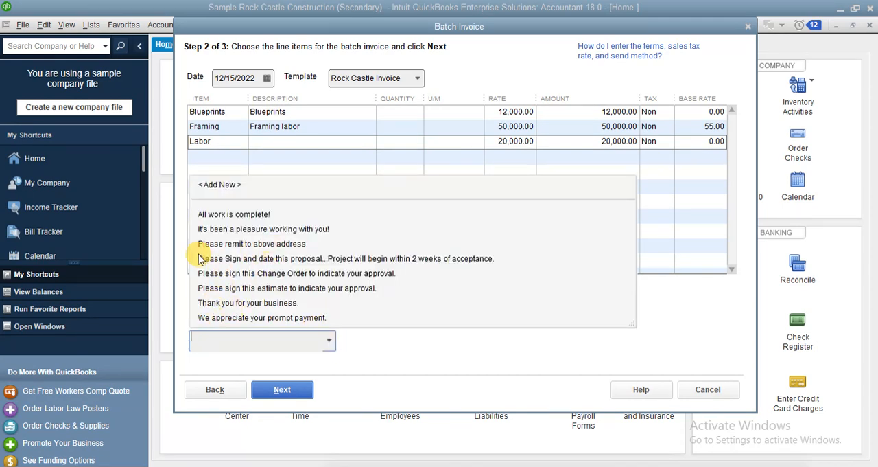
{"action": "left_click", "coordinate": [263, 231]}
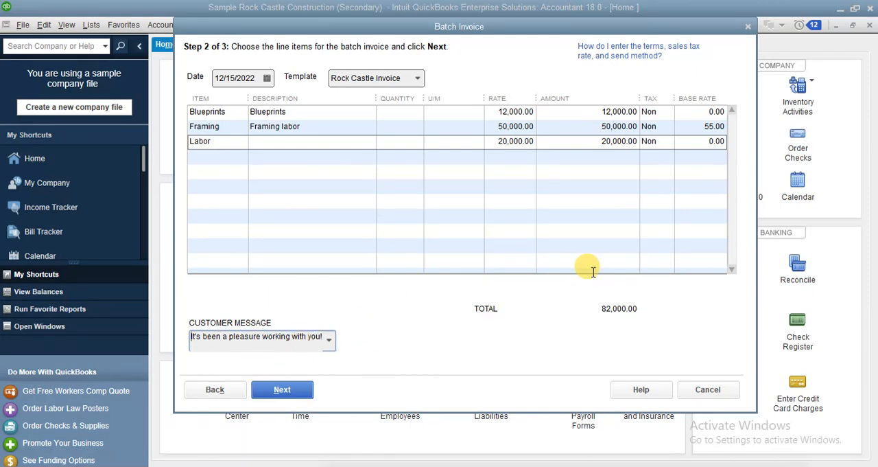
{"action": "left_click", "coordinate": [298, 391]}
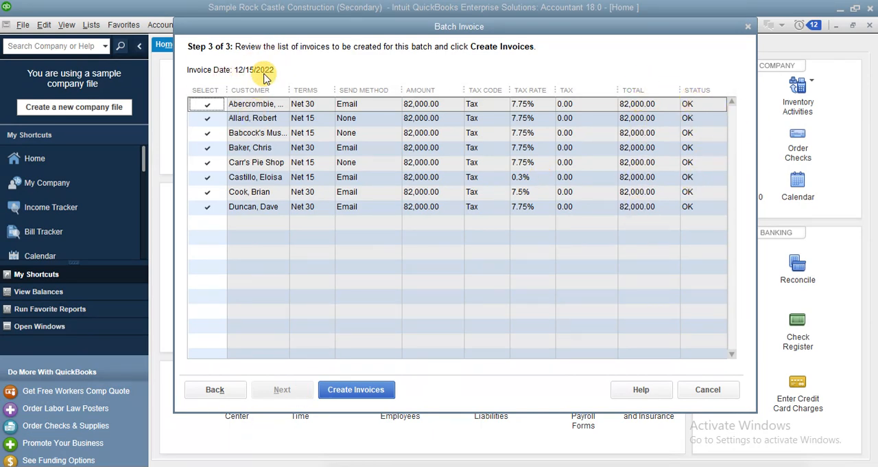
Go back to the line items, set the batch invoice date to 03/31/2024, and return to the invoice review.
{"action": "left_click", "coordinate": [215, 389]}
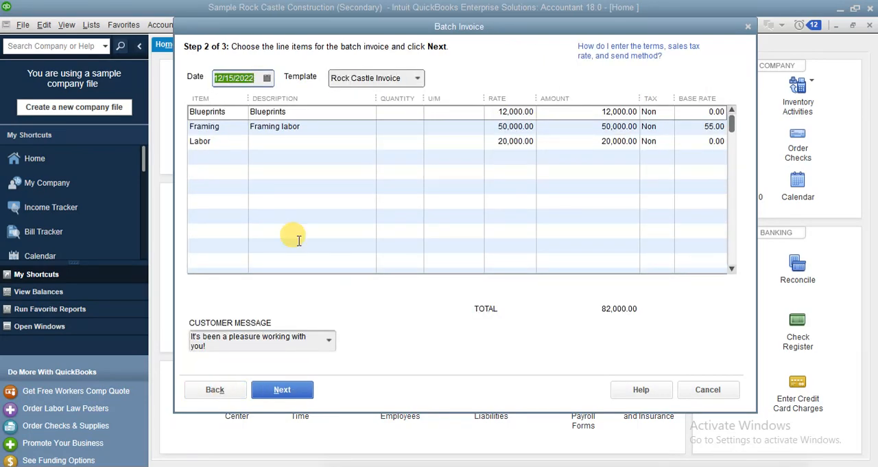
{"action": "left_click", "coordinate": [267, 77]}
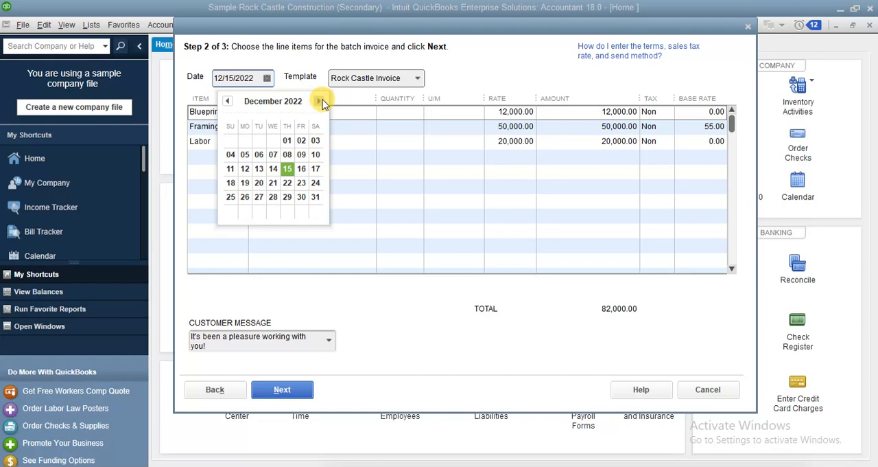
{"action": "left_click", "coordinate": [320, 102]}
{"action": "left_click", "coordinate": [319, 102]}
{"action": "left_click", "coordinate": [320, 102]}
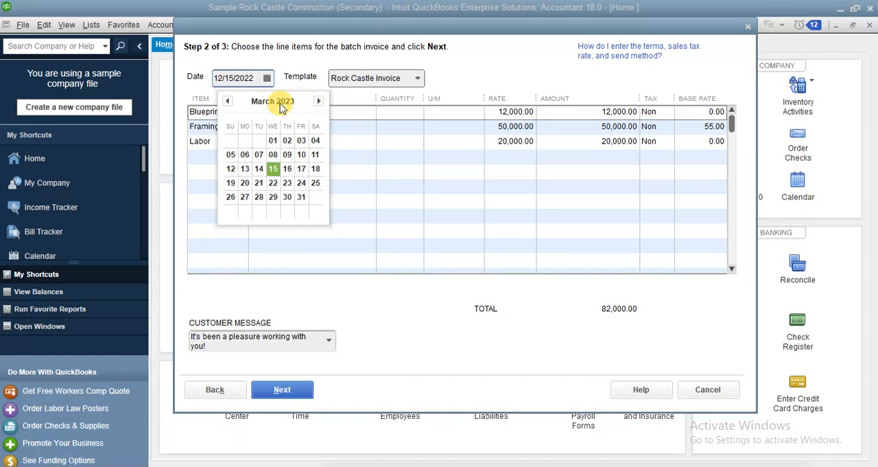
{"action": "left_click", "coordinate": [254, 80]}
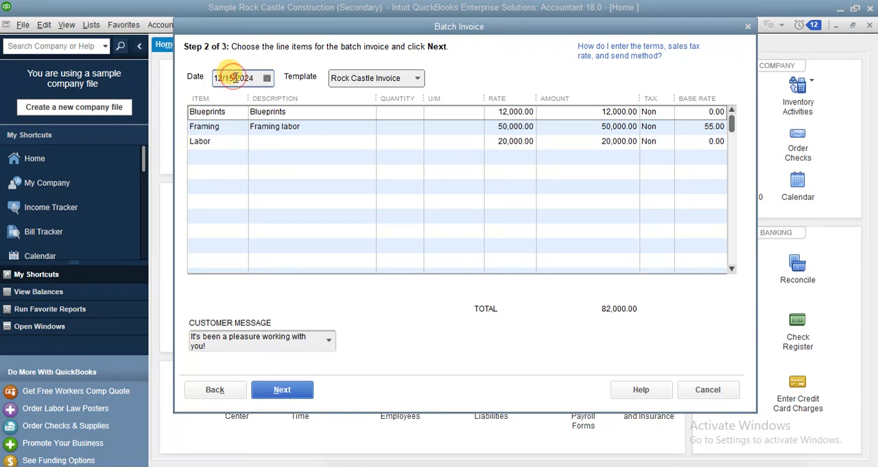
{"action": "left_click", "coordinate": [234, 77]}
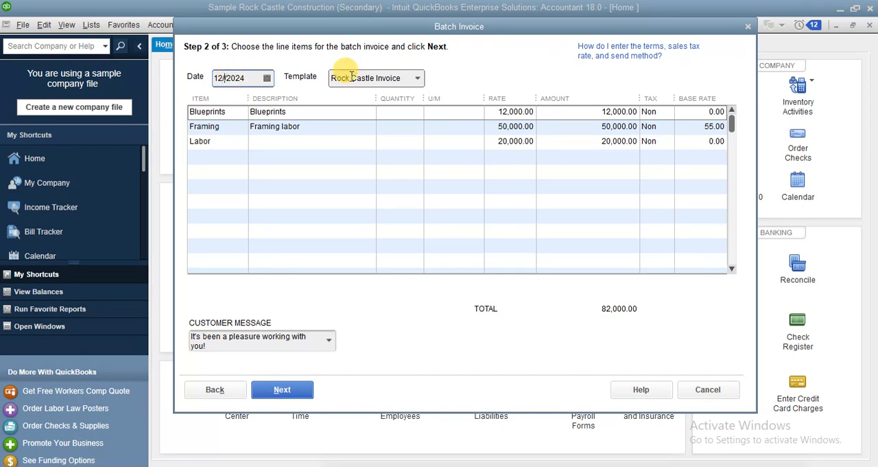
{"action": "type", "text": "31"}
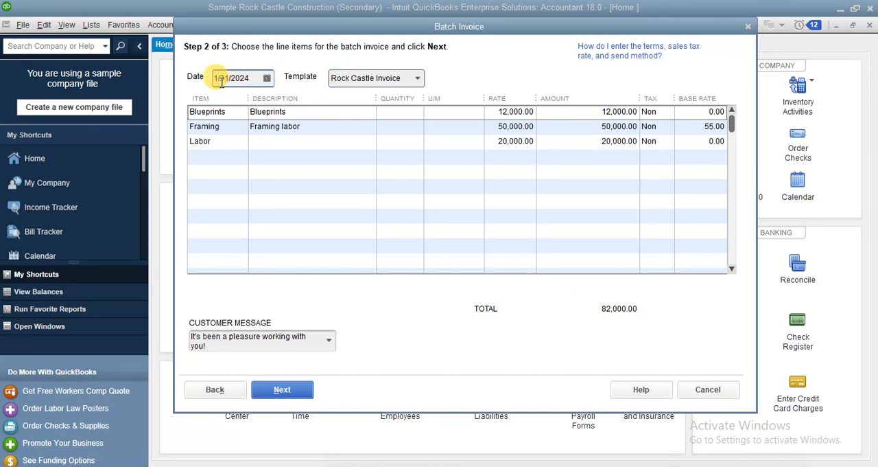
{"action": "type", "text": "03"}
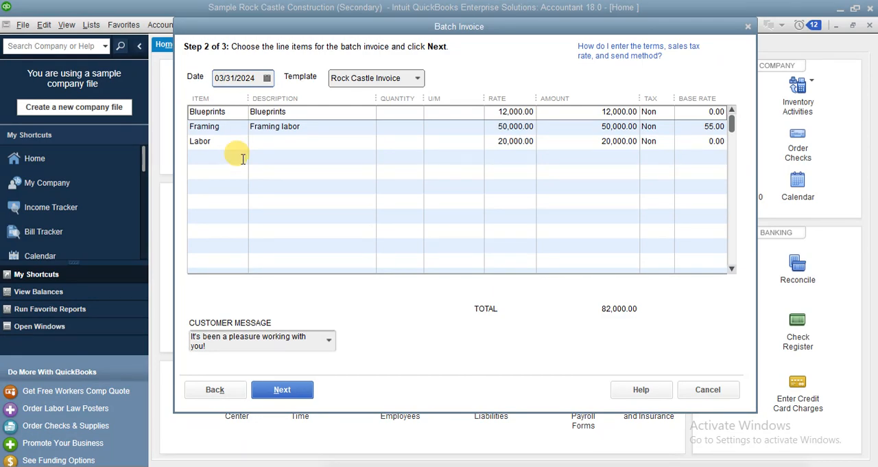
{"action": "left_click", "coordinate": [297, 390]}
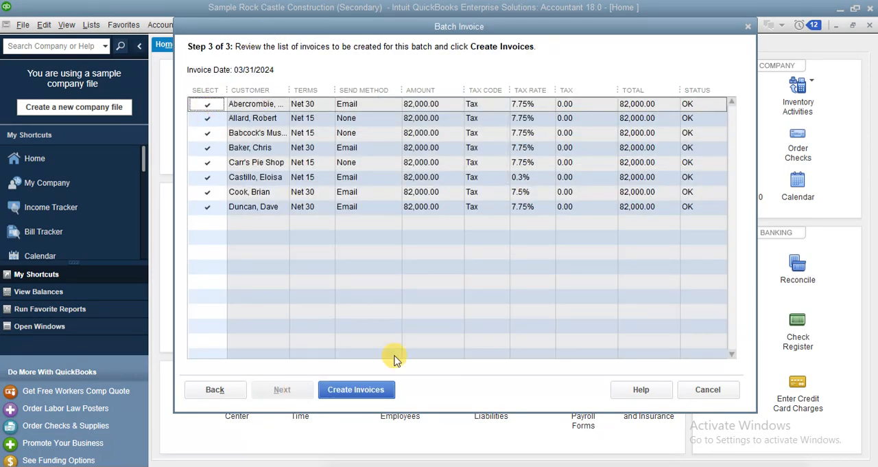
Create the batch invoices without setting up an Outlook profile, and close the batch summary.
{"action": "left_click", "coordinate": [358, 391]}
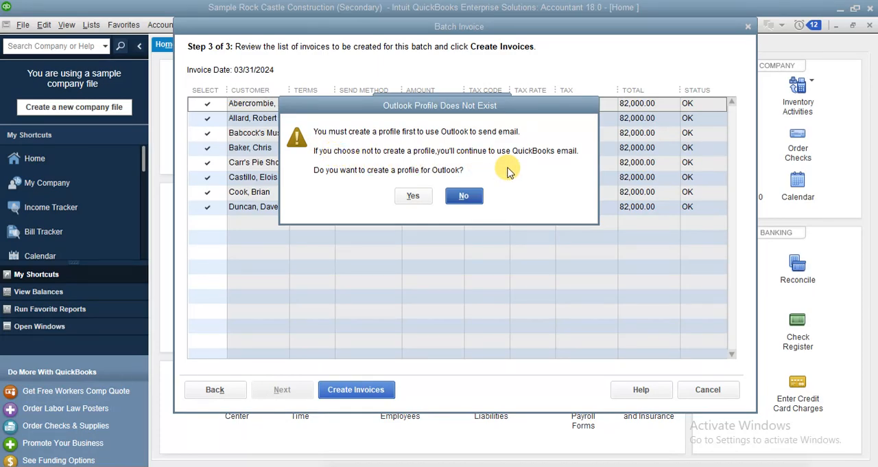
{"action": "left_click", "coordinate": [466, 196]}
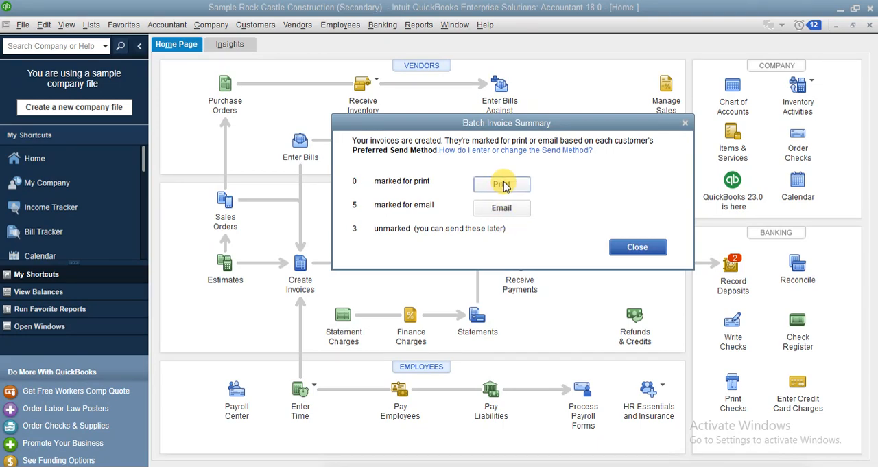
{"action": "left_click", "coordinate": [648, 250]}
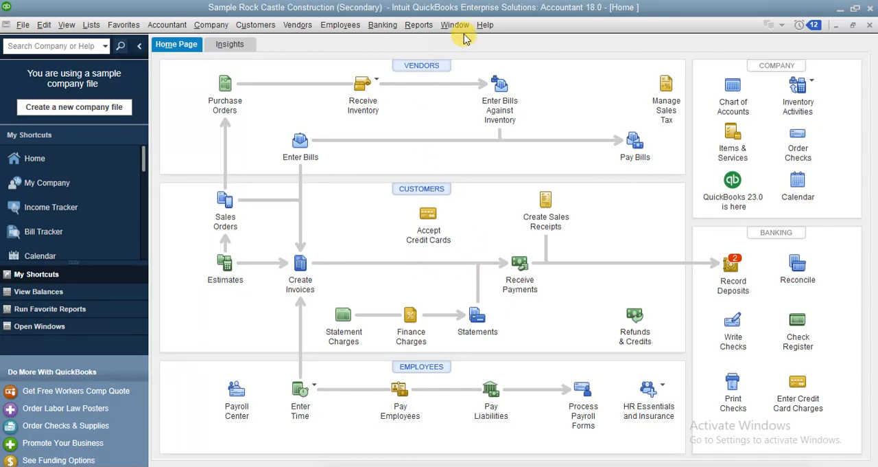
Open the Profit & Loss Standard report from the Company & Financial reports.
{"action": "left_click", "coordinate": [418, 25]}
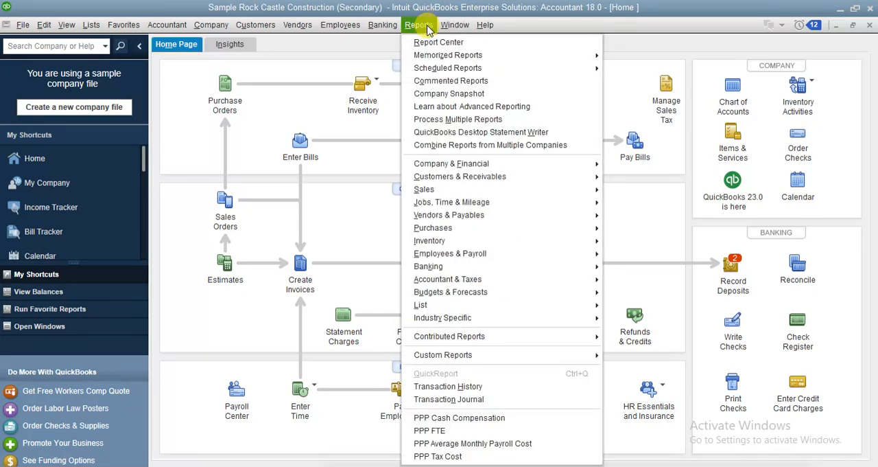
{"action": "mouse_move", "coordinate": [572, 167]}
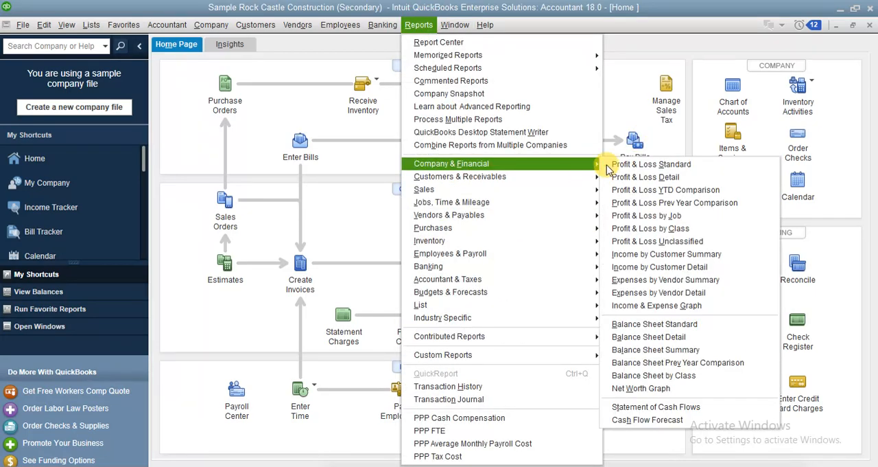
{"action": "left_click", "coordinate": [686, 165]}
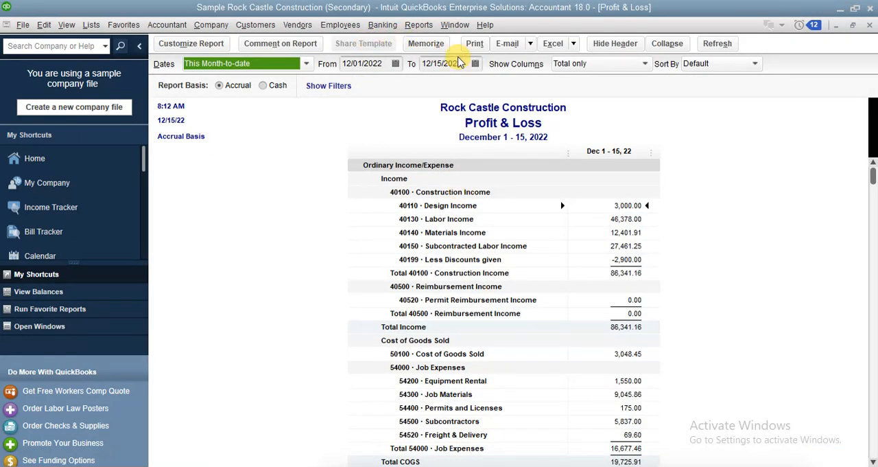
Set the end date of the Profit & Loss report to 03/31/2024.
{"action": "left_click", "coordinate": [465, 63]}
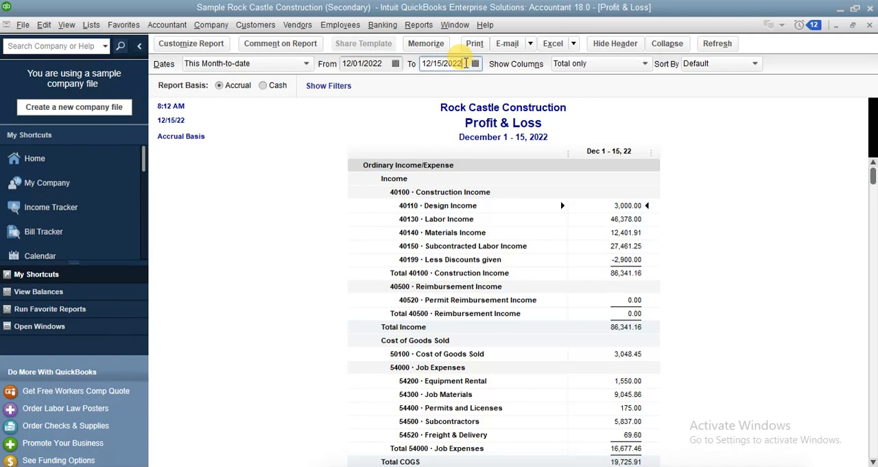
{"action": "key", "text": "BackSpace"}
{"action": "type", "text": "4"}
{"action": "left_click", "coordinate": [441, 62]}
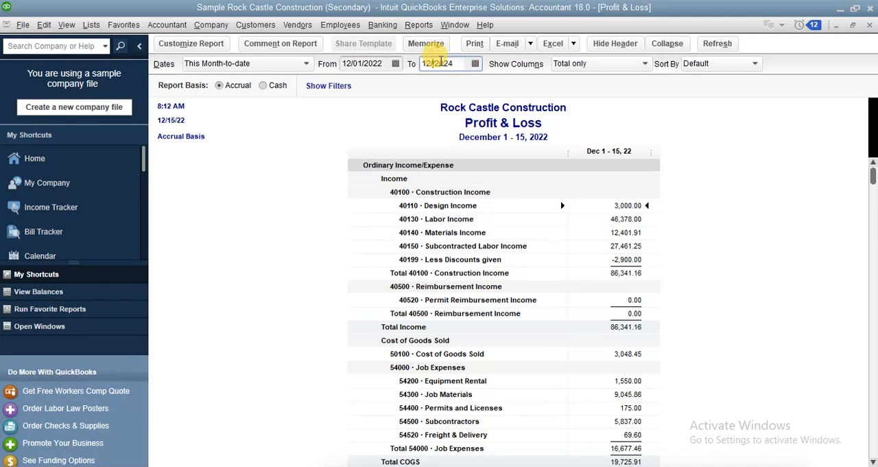
{"action": "type", "text": "31"}
{"action": "left_click", "coordinate": [436, 62]}
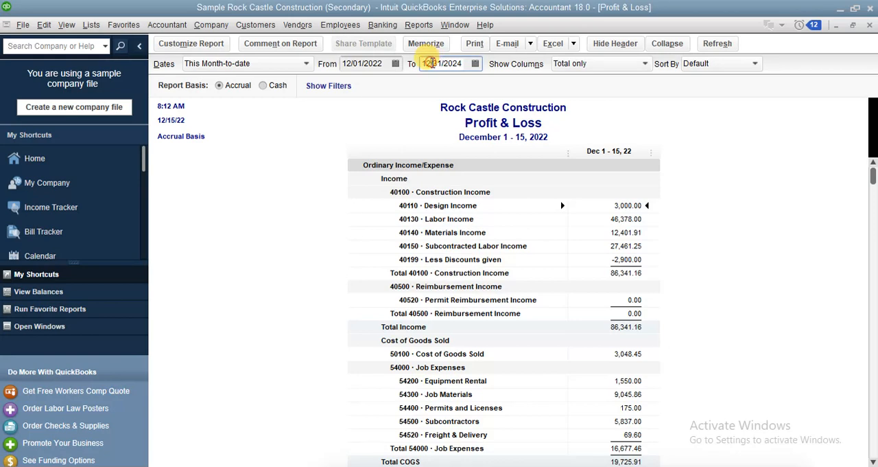
{"action": "key", "text": "BackSpace"}
{"action": "key", "text": "BackSpace"}
{"action": "type", "text": "03"}
{"action": "left_click_drag", "start_coordinate": [422, 63], "coordinate": [464, 63]}
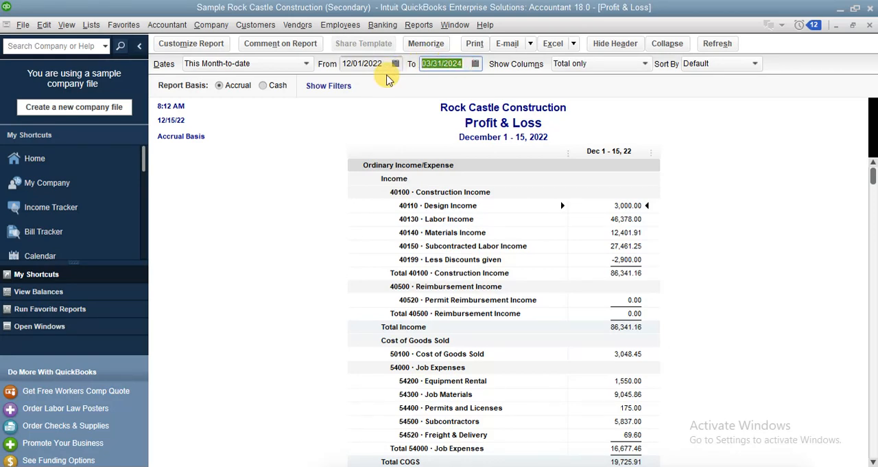
Try to refresh the Profit & Loss report with a start date of 02/31/2024.
{"action": "left_click_drag", "start_coordinate": [383, 63], "coordinate": [308, 73]}
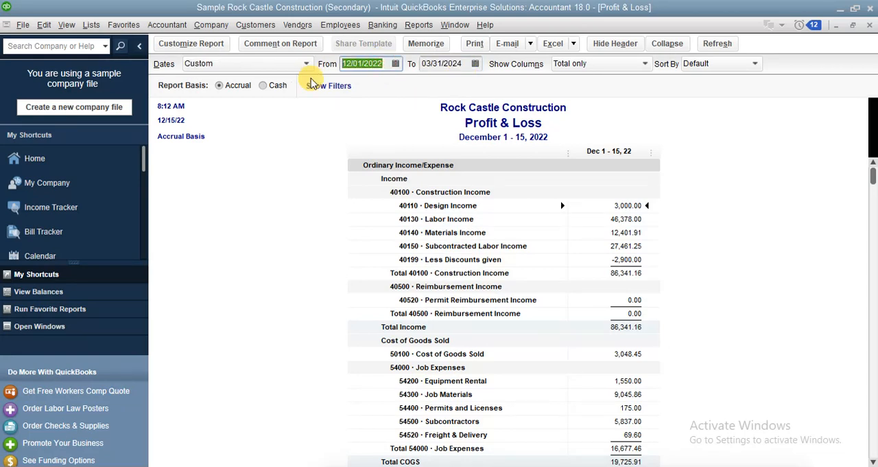
{"action": "left_click", "coordinate": [382, 63]}
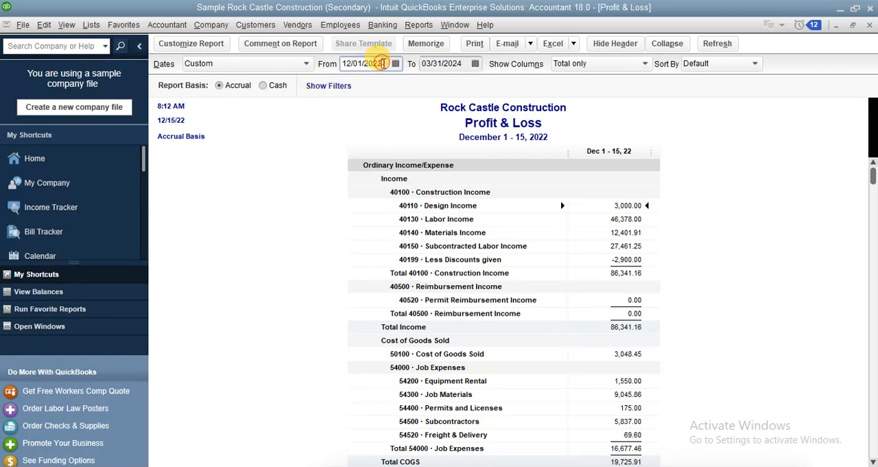
{"action": "type", "text": "4"}
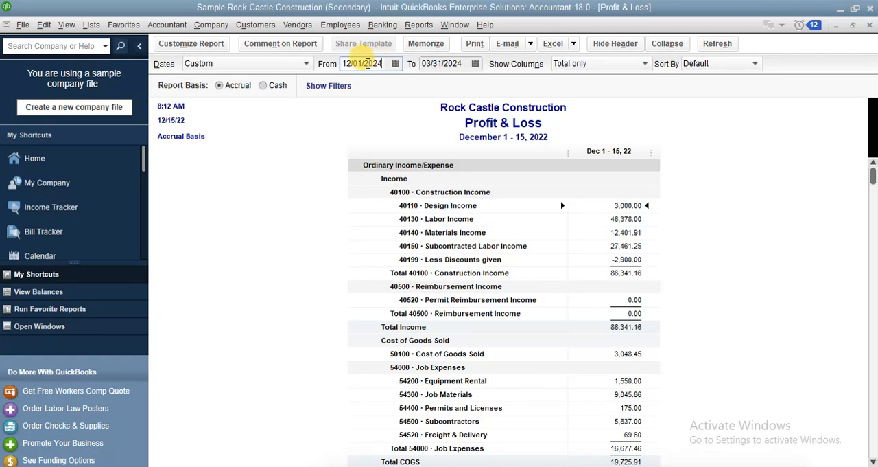
{"action": "type", "text": "31"}
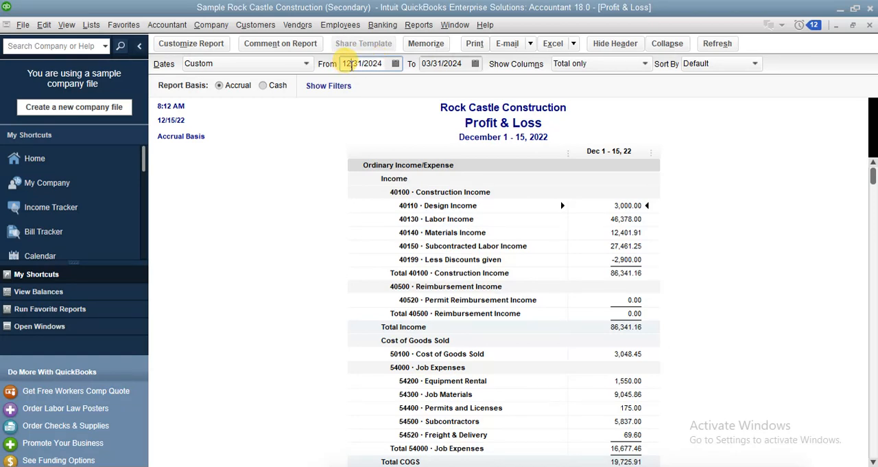
{"action": "type", "text": "02"}
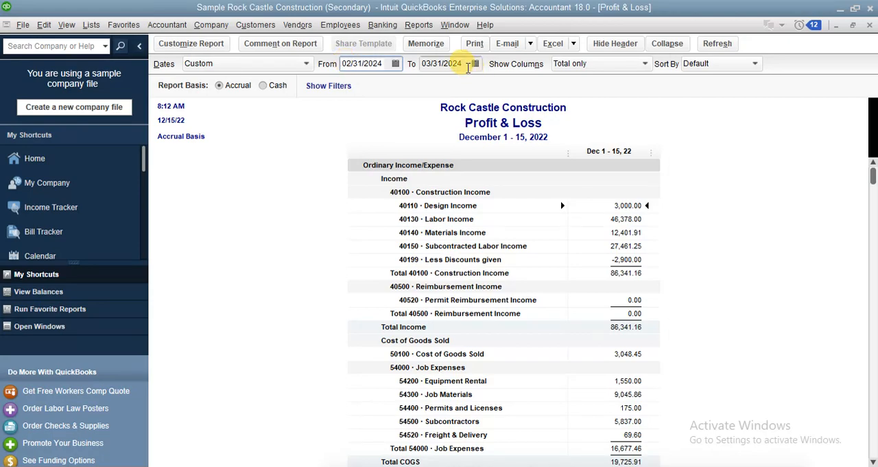
{"action": "left_click", "coordinate": [728, 46]}
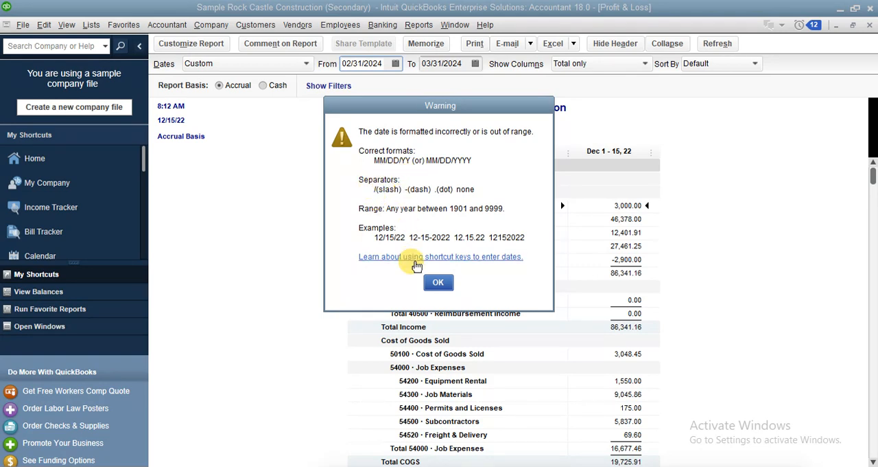
{"action": "left_click", "coordinate": [440, 282]}
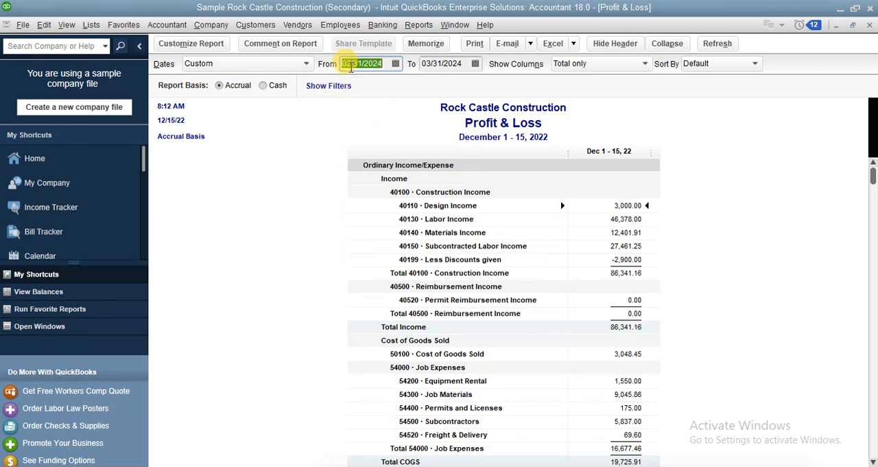
Correct the month of the report's start date so it reads 03/31/2024, and refresh the report.
{"action": "left_click", "coordinate": [352, 63]}
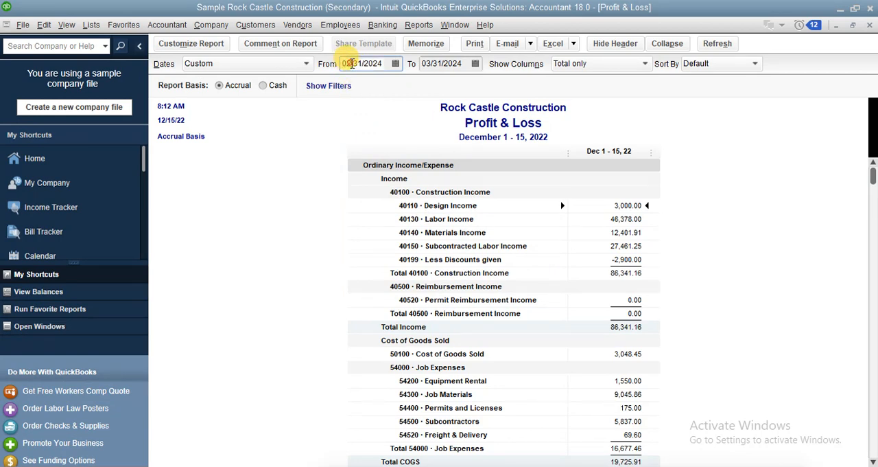
{"action": "key", "text": "BackSpace"}
{"action": "type", "text": "3"}
{"action": "left_click", "coordinate": [726, 46]}
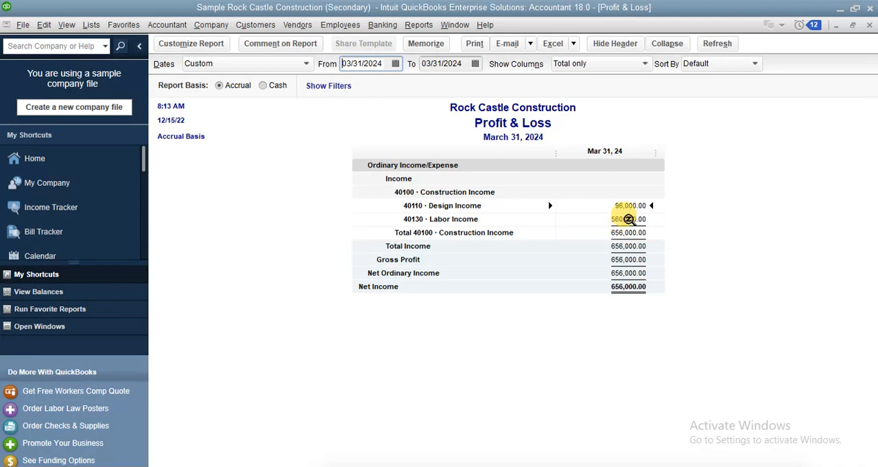
Review the transaction detail behind the Labor Income amount, and close it to return to the Profit & Loss report.
{"action": "left_click", "coordinate": [628, 219]}
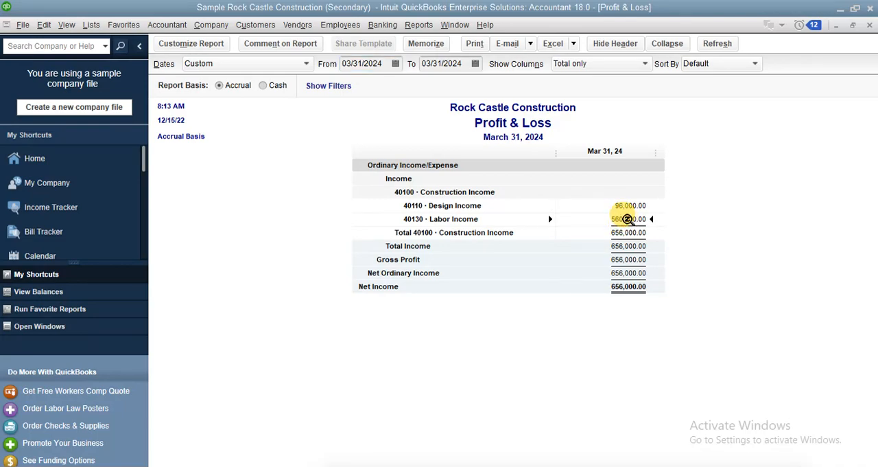
{"action": "double_click", "coordinate": [627, 219]}
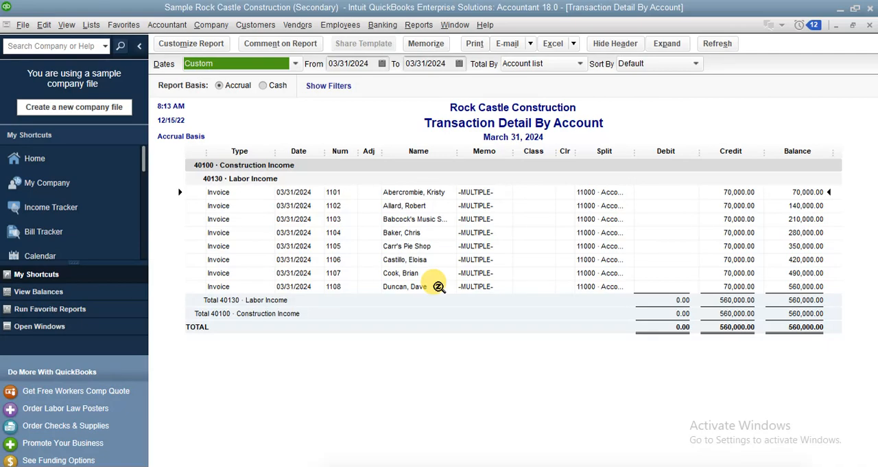
{"action": "left_click", "coordinate": [870, 25]}
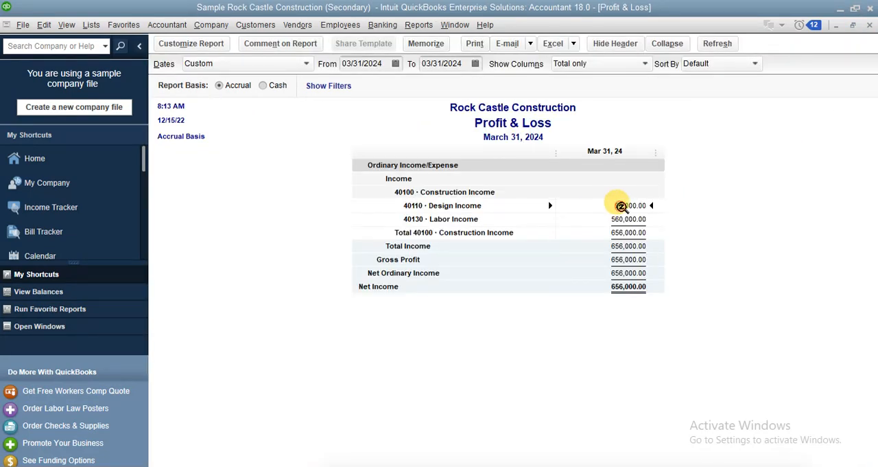
Examine the first invoice listed in the Design Income amount's transaction detail, and go back to the Home page.
{"action": "double_click", "coordinate": [621, 206]}
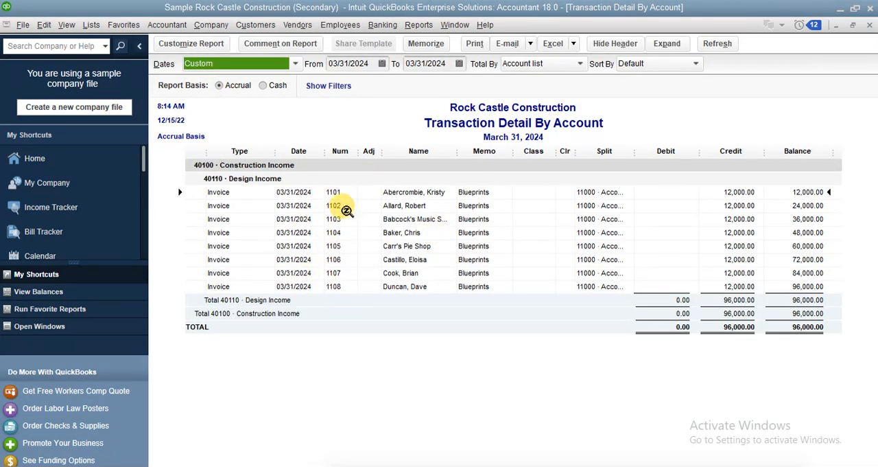
{"action": "double_click", "coordinate": [336, 192]}
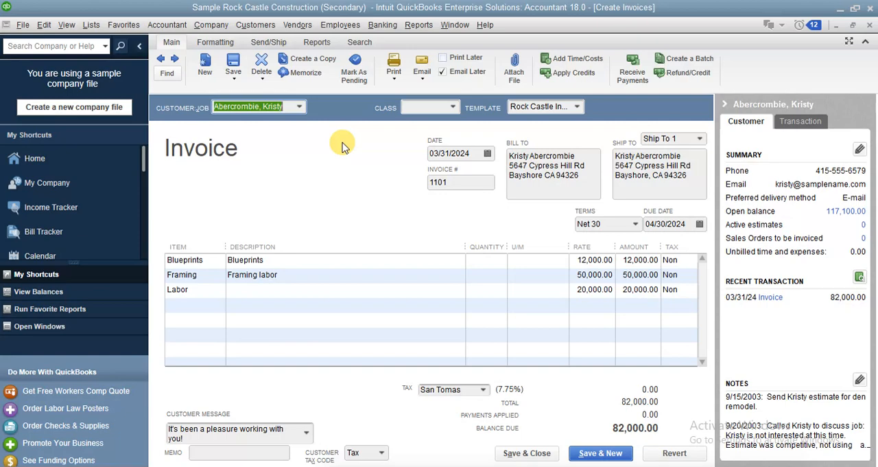
{"action": "left_click", "coordinate": [46, 157]}
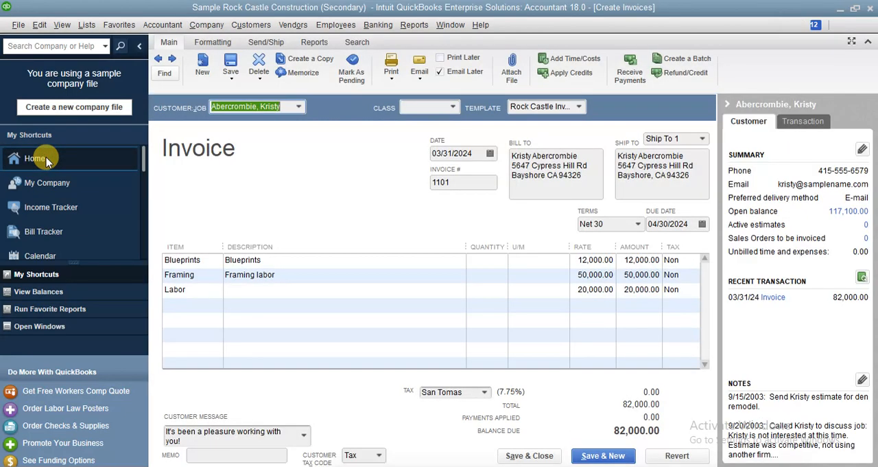